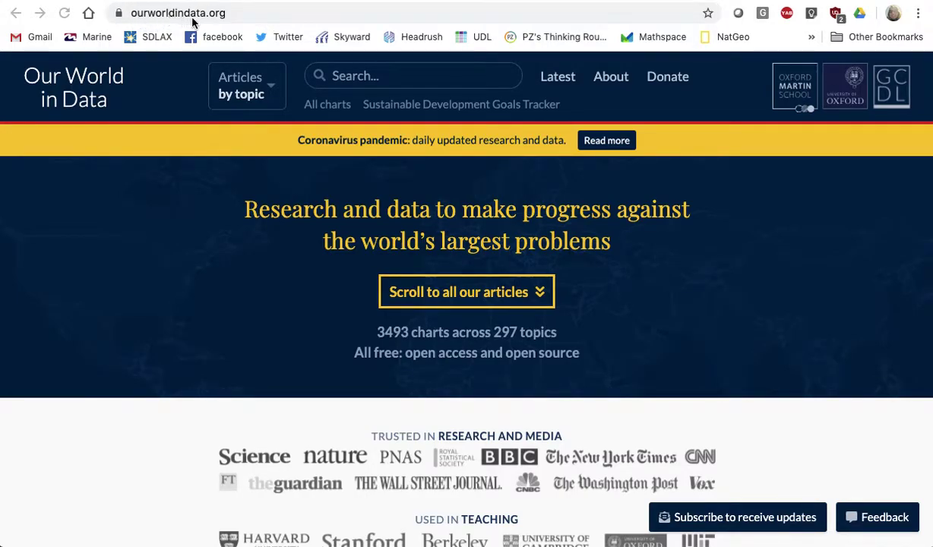
# Search Our World in Data for 'smoking' and browse the matching pages and charts.
pyautogui.click(235, 13)
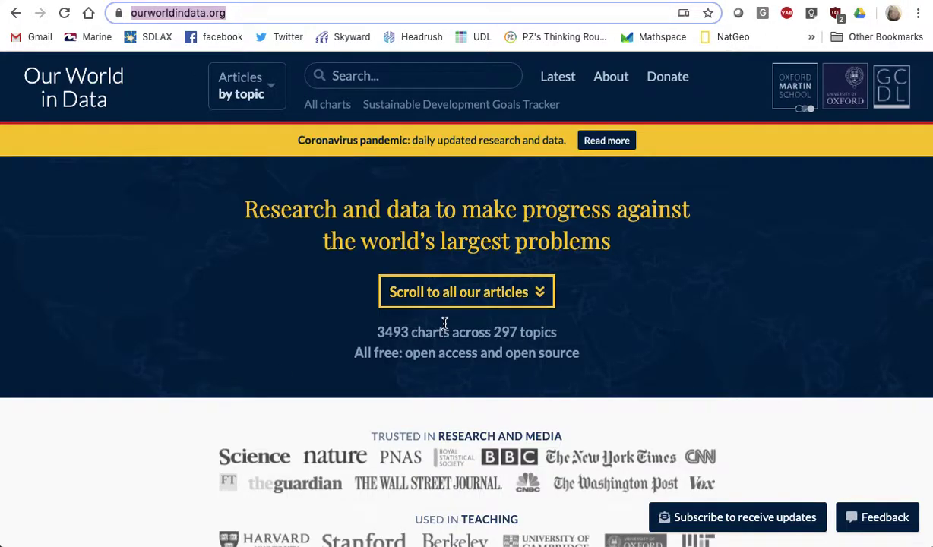
pyautogui.click(336, 76)
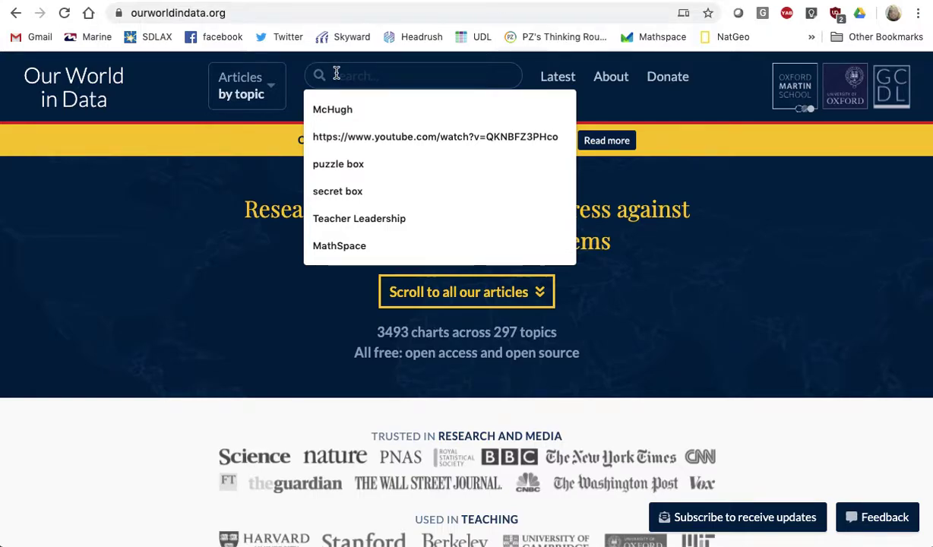
pyautogui.write('smoking')
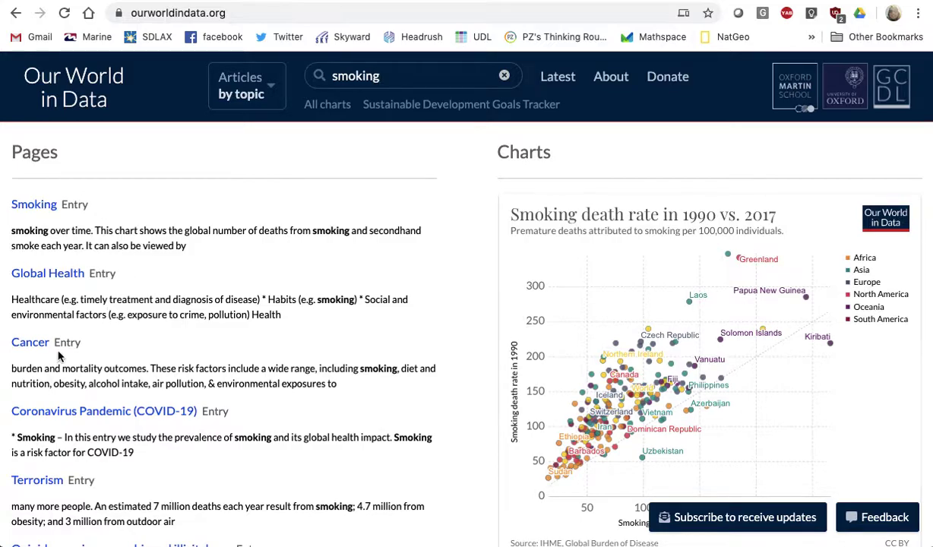
pyautogui.scroll(-3, 152, 422)
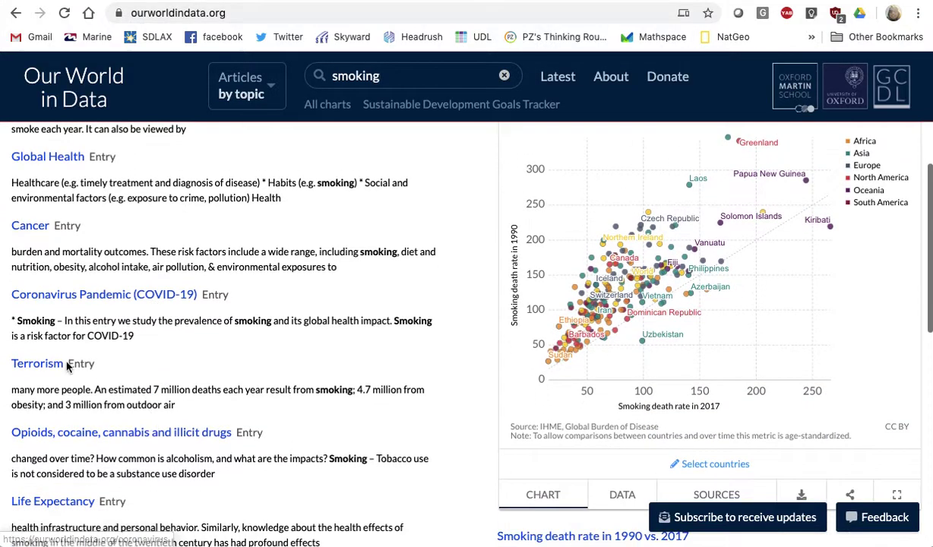
pyautogui.scroll(-4, 68, 365)
pyautogui.scroll(-2, 68, 365)
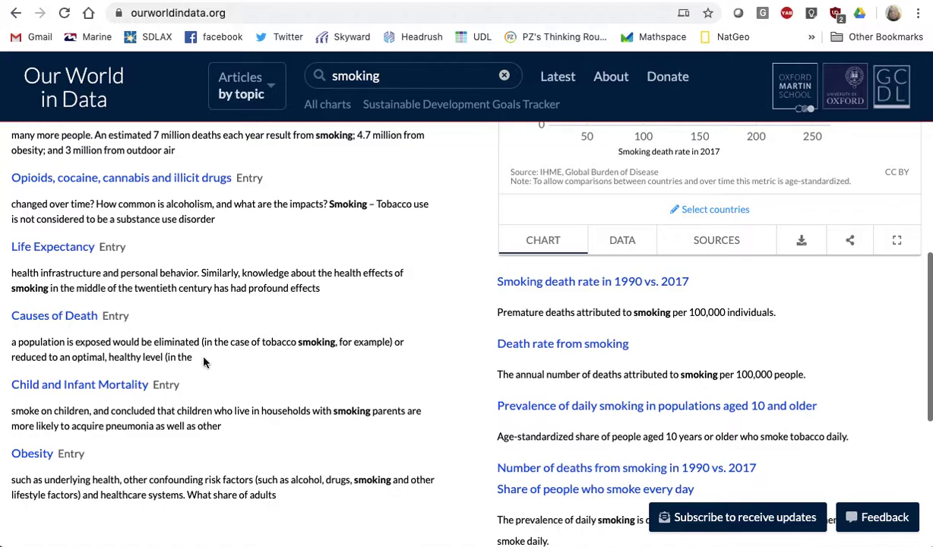
pyautogui.scroll(-5, 87, 425)
pyautogui.scroll(4, 88, 431)
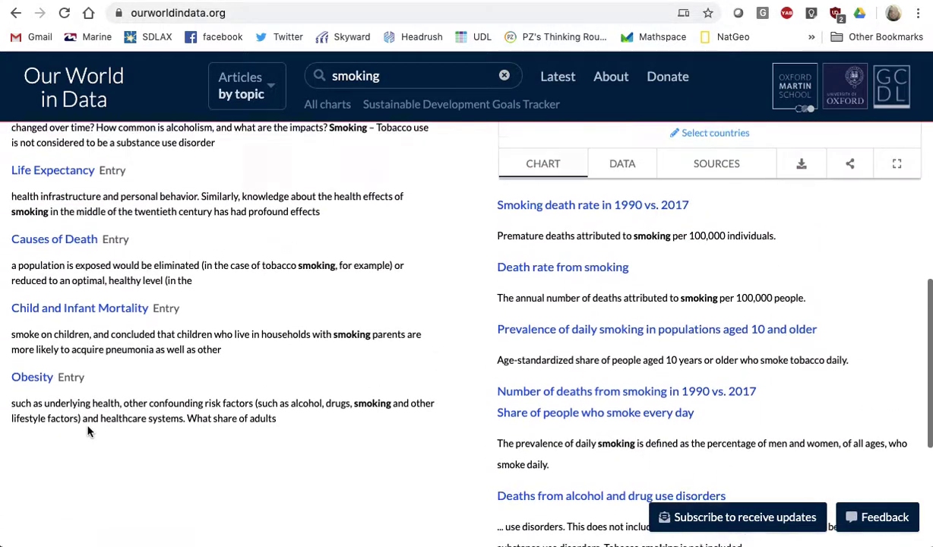
pyautogui.scroll(6, 87, 427)
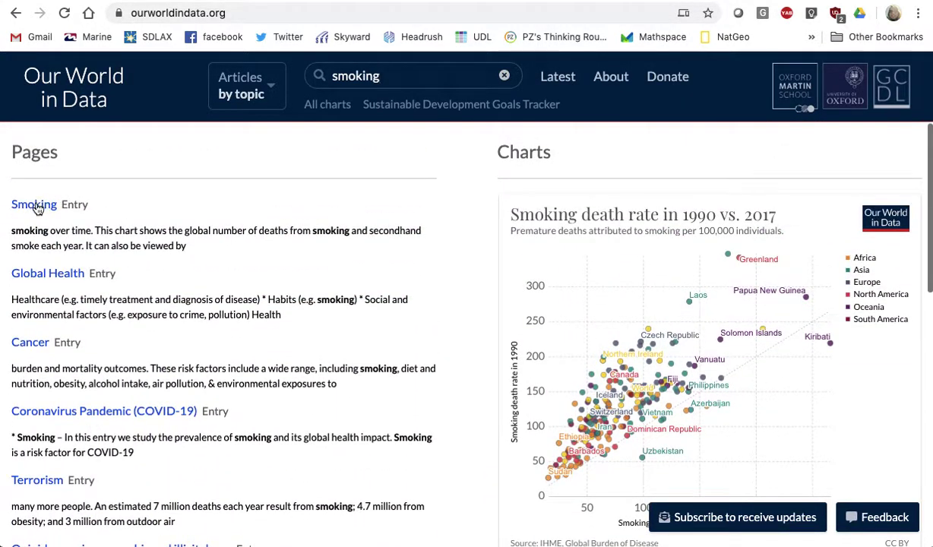
# Open the Smoking article and scroll past the Summary to 'All our charts on Smoking'.
pyautogui.click(35, 202)
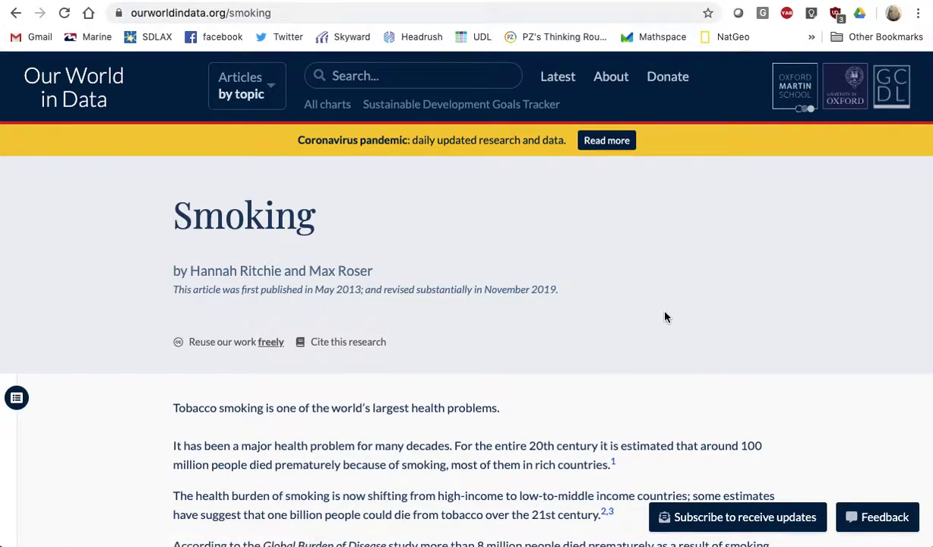
pyautogui.scroll(-5, 665, 318)
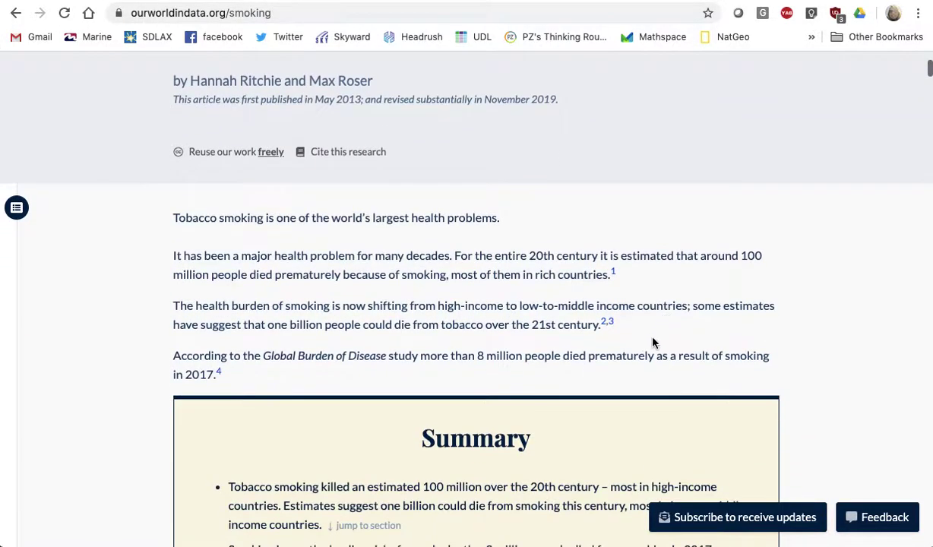
pyautogui.scroll(-8, 337, 237)
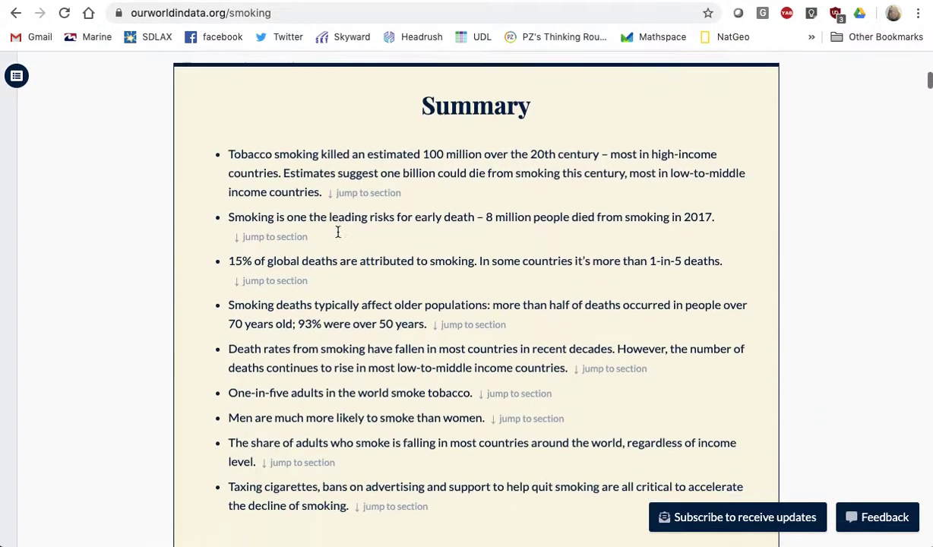
pyautogui.scroll(-10, 320, 233)
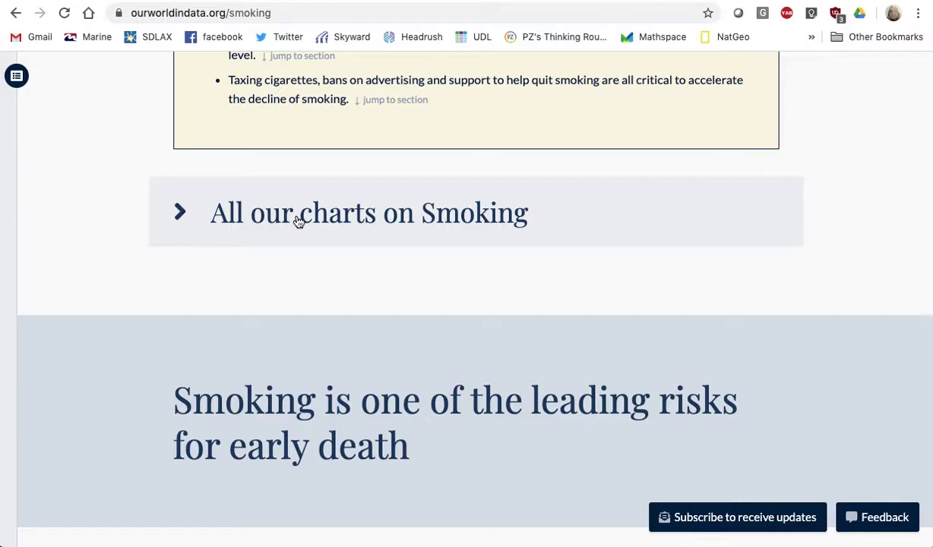
# Expand 'All our charts on Smoking' and read values on the 'Death rate from smoking, 1990 to 2017' chart.
pyautogui.click(298, 219)
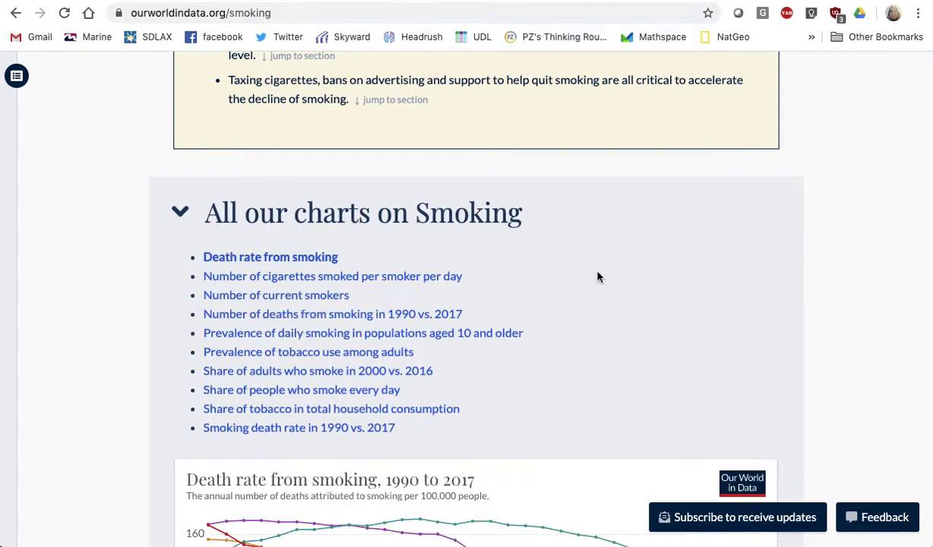
pyautogui.scroll(-5, 597, 277)
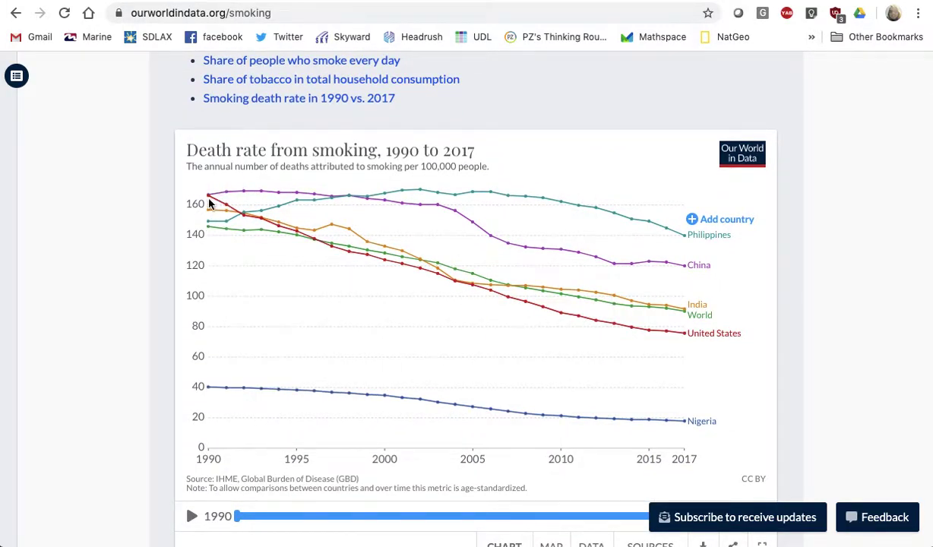
pyautogui.moveTo(211, 202)
pyautogui.moveTo(537, 207)
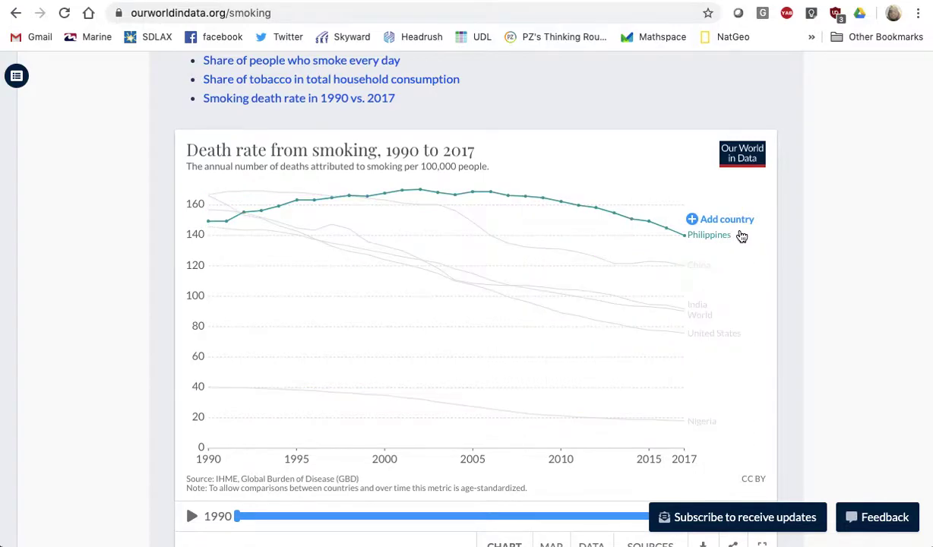
# Remove China, India, Nigeria and Philippines from the chart's selected countries.
pyautogui.click(719, 218)
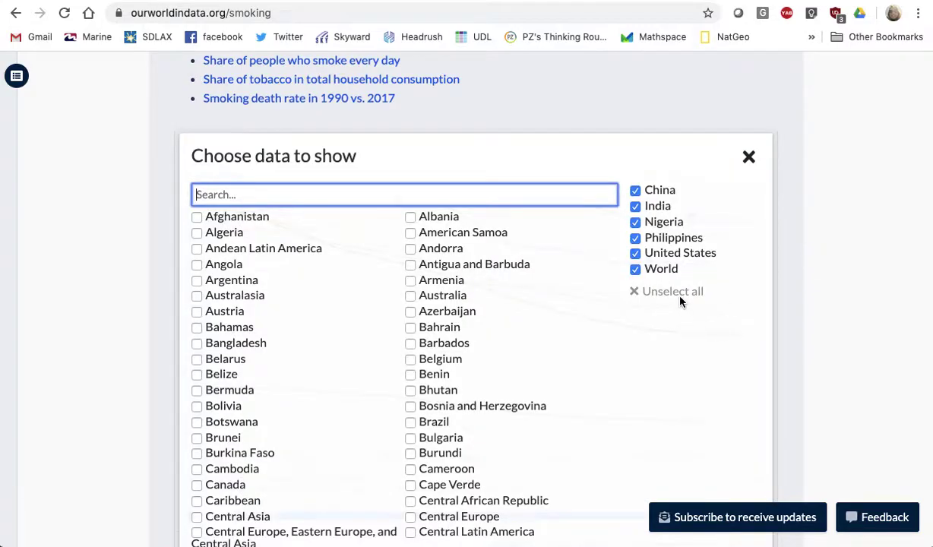
pyautogui.click(635, 190)
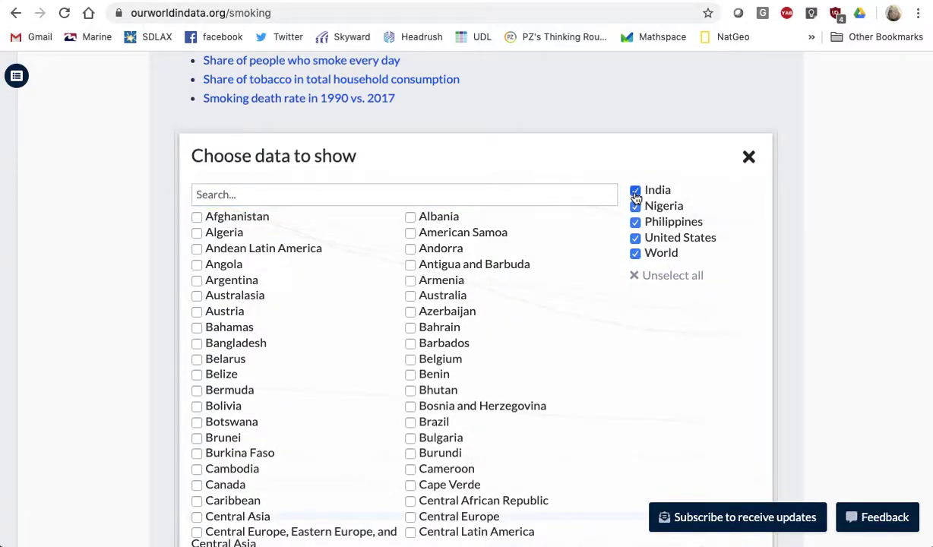
pyautogui.click(635, 191)
pyautogui.click(635, 191)
pyautogui.click(635, 191)
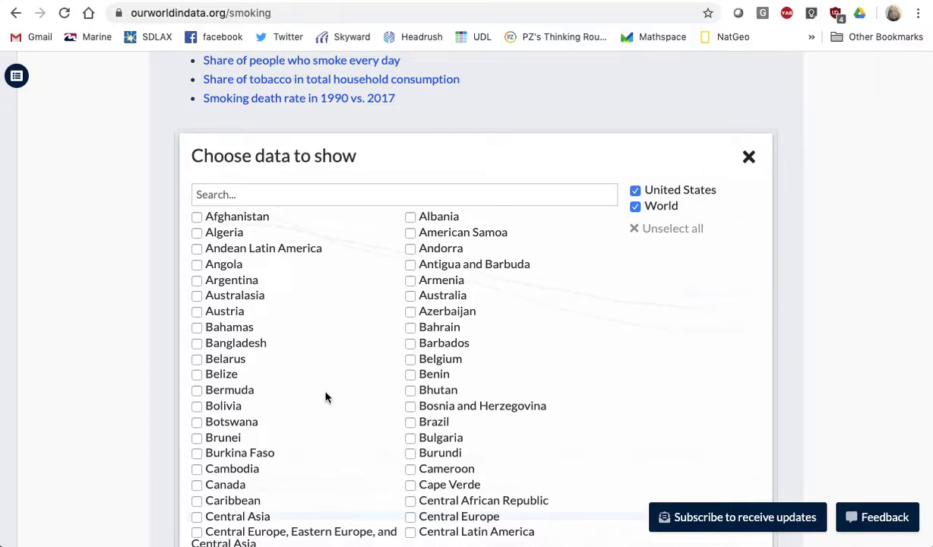
# Add France and Italy to the chart and close the country chooser.
pyautogui.scroll(-6, 325, 397)
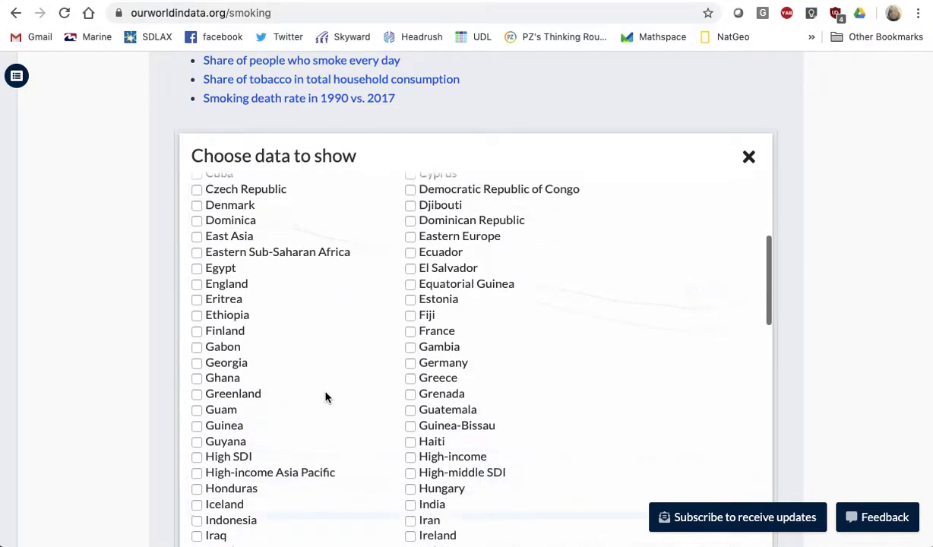
pyautogui.click(410, 316)
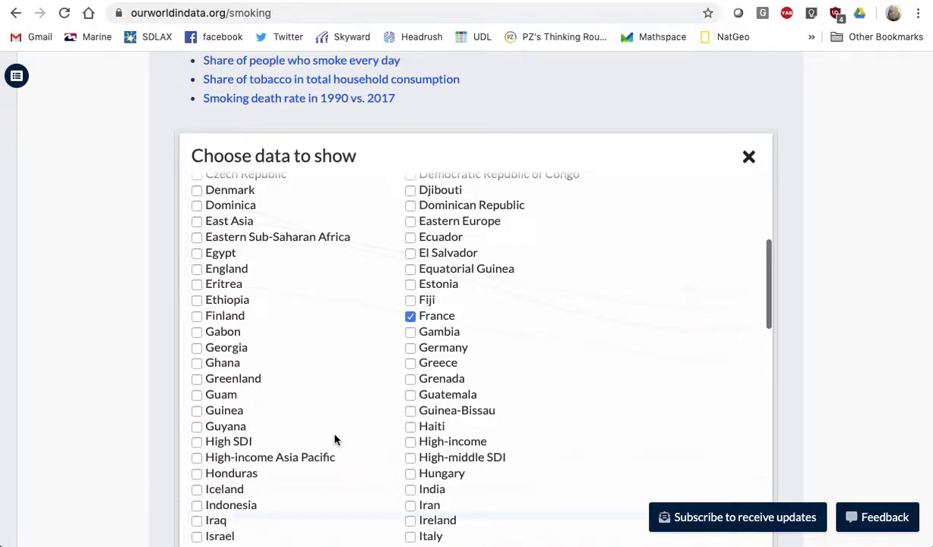
pyautogui.scroll(-1, 335, 441)
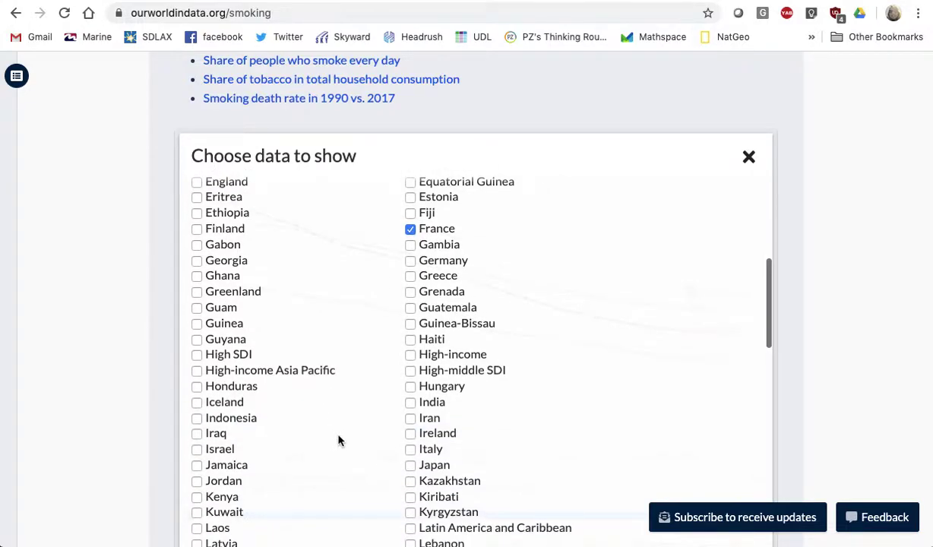
pyautogui.click(411, 450)
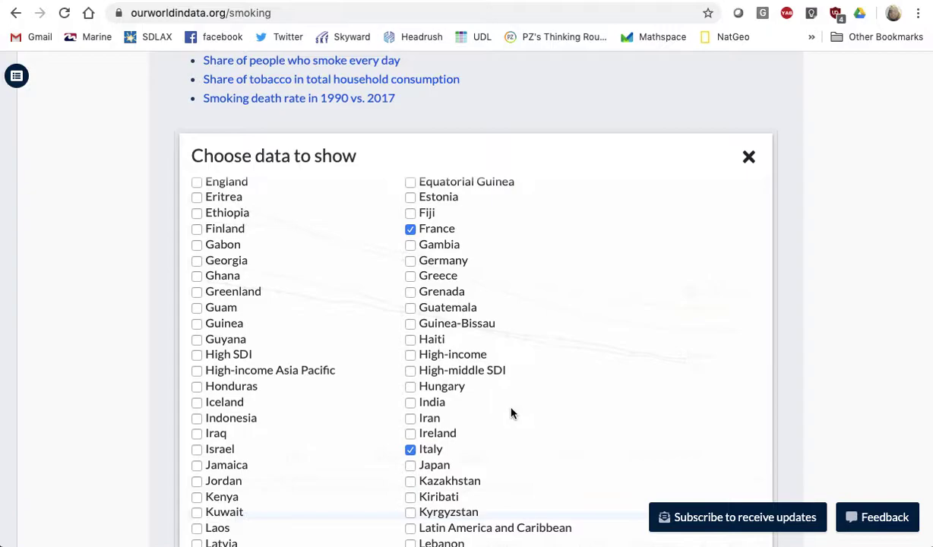
pyautogui.scroll(2, 512, 413)
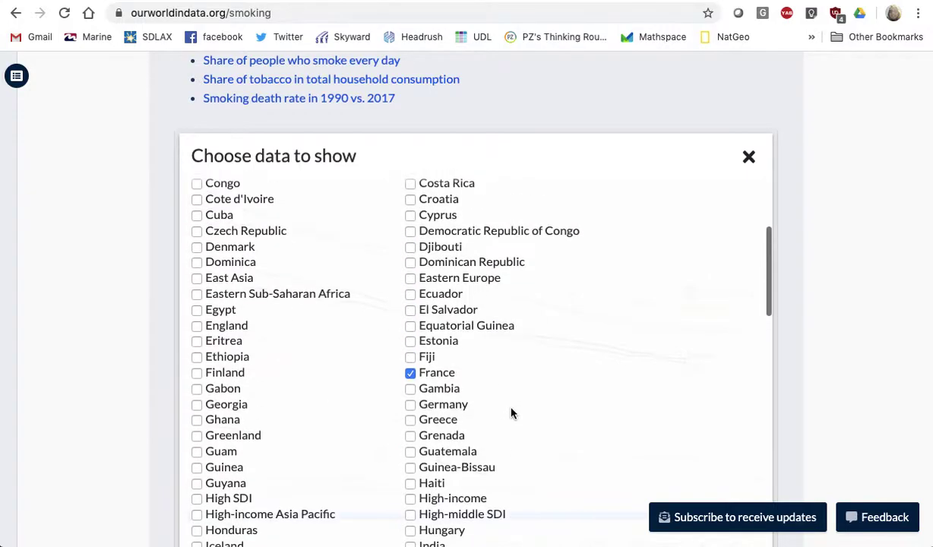
pyautogui.click(799, 232)
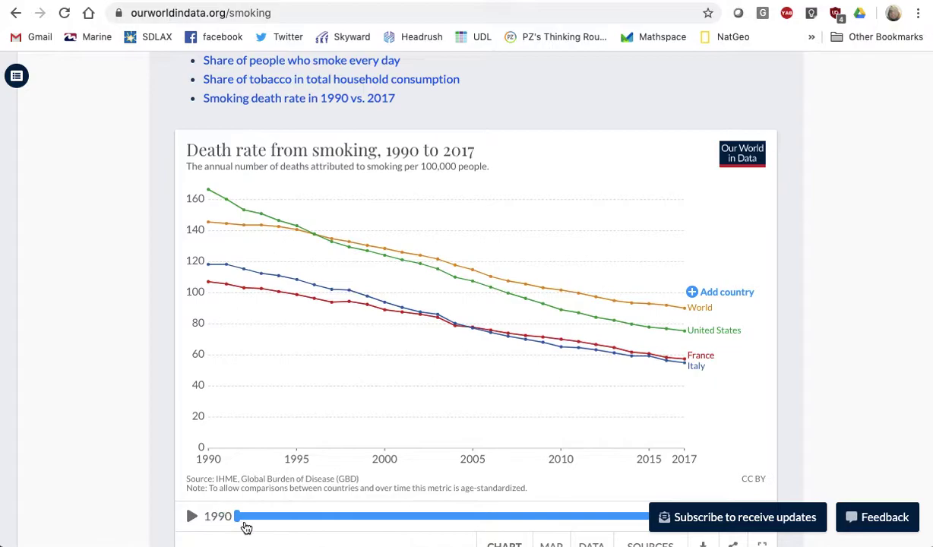
pyautogui.moveTo(237, 525)
pyautogui.mouseDown()
pyautogui.moveTo(477, 519)
pyautogui.moveTo(235, 518)
pyautogui.mouseUp()
pyautogui.scroll(-1, 778, 373)
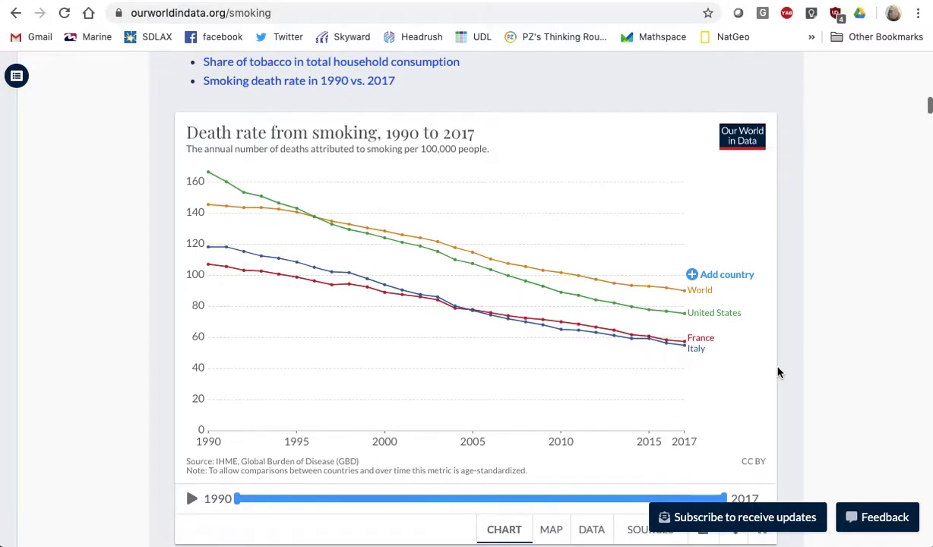
pyautogui.scroll(-1, 778, 373)
pyautogui.scroll(-1, 778, 373)
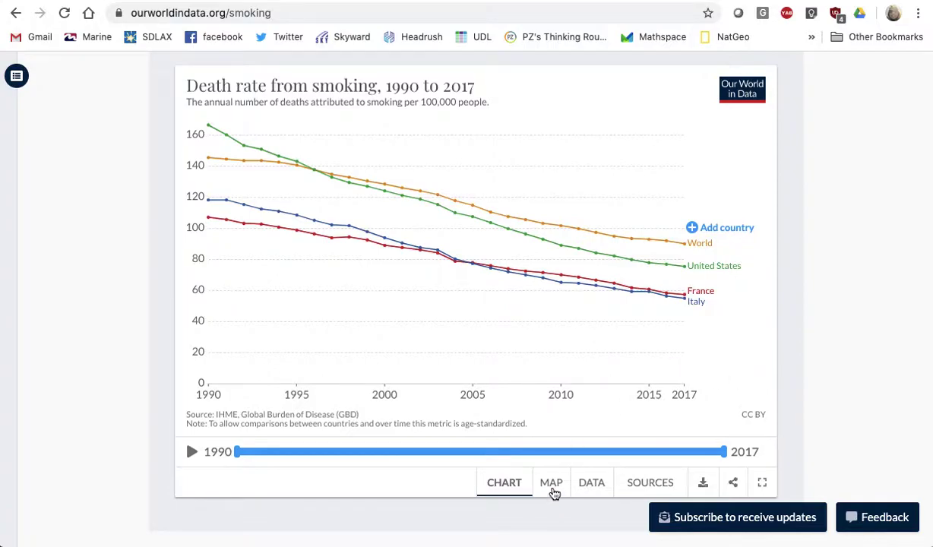
pyautogui.click(592, 483)
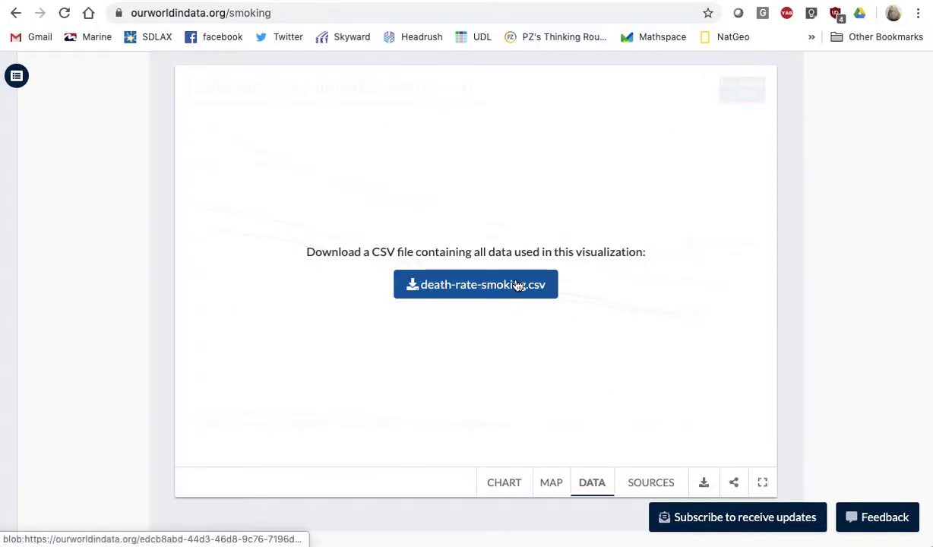
pyautogui.click(552, 487)
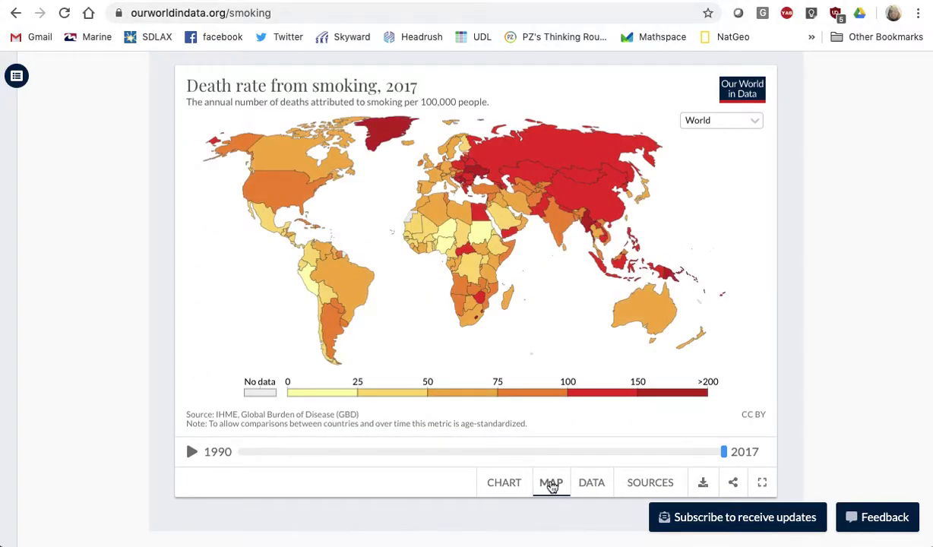
pyautogui.moveTo(512, 155)
pyautogui.click(502, 487)
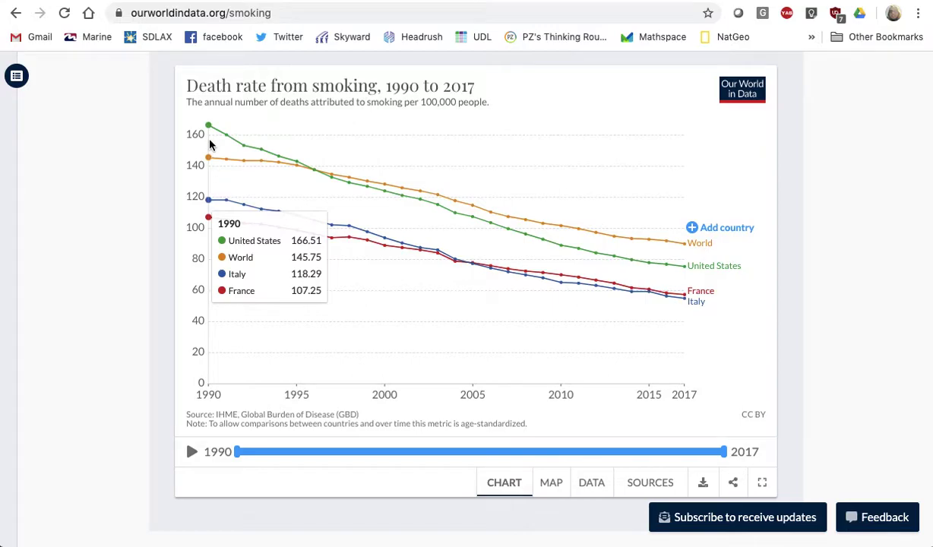
pyautogui.moveTo(213, 131)
pyautogui.moveTo(415, 101); pyautogui.dragTo(492, 105)
pyautogui.click(492, 106)
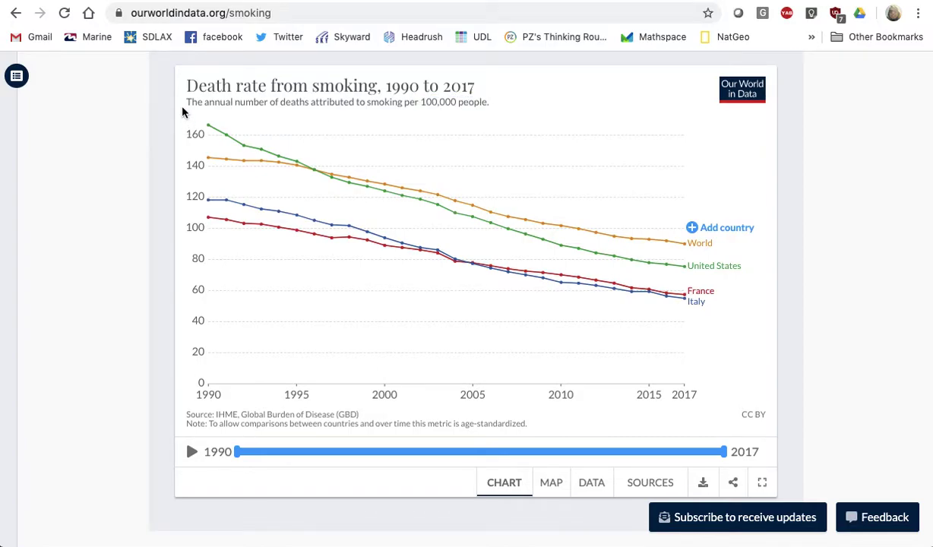
pyautogui.moveTo(187, 101); pyautogui.dragTo(475, 107)
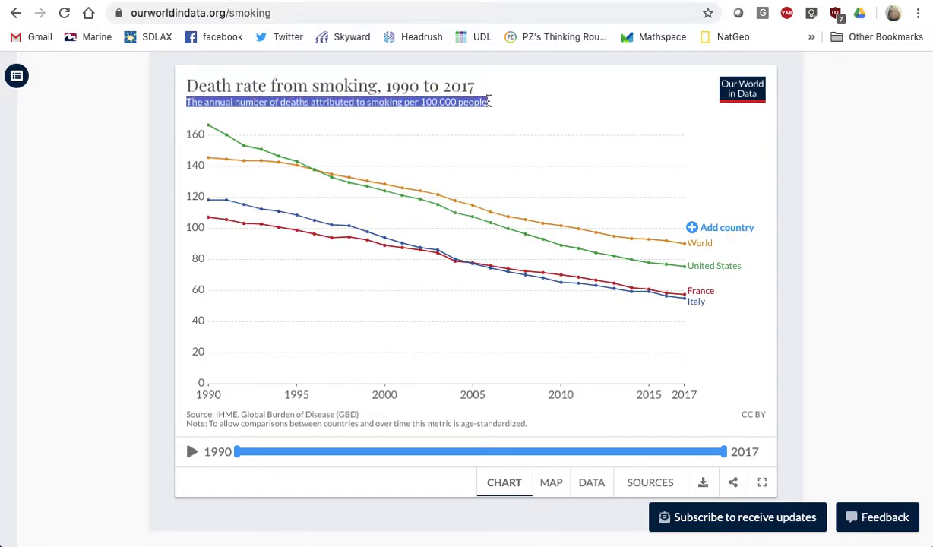
pyautogui.click(210, 129)
pyautogui.moveTo(212, 130)
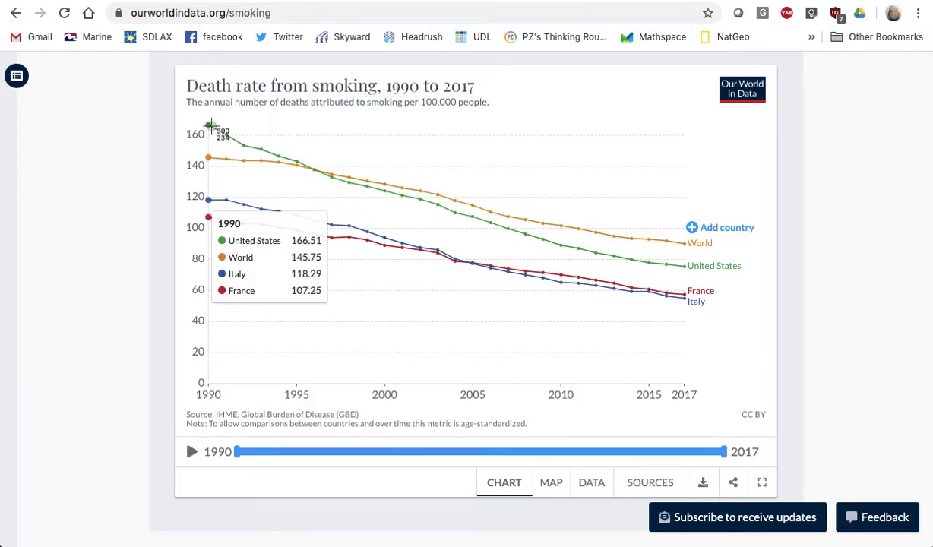
pyautogui.press('super+shift+4')
pyautogui.moveTo(175, 67); pyautogui.dragTo(783, 498)
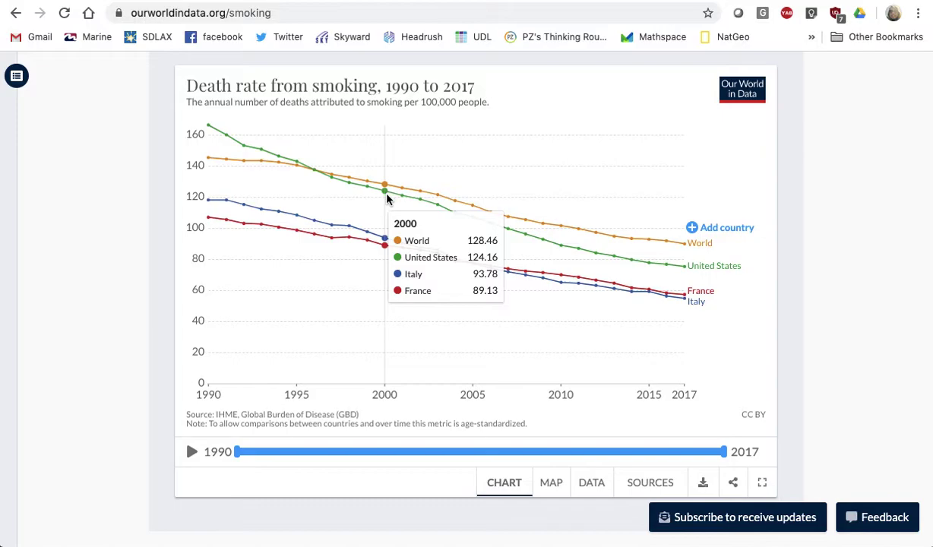
pyautogui.press('super+shift+4')
pyautogui.moveTo(177, 67); pyautogui.dragTo(776, 497)
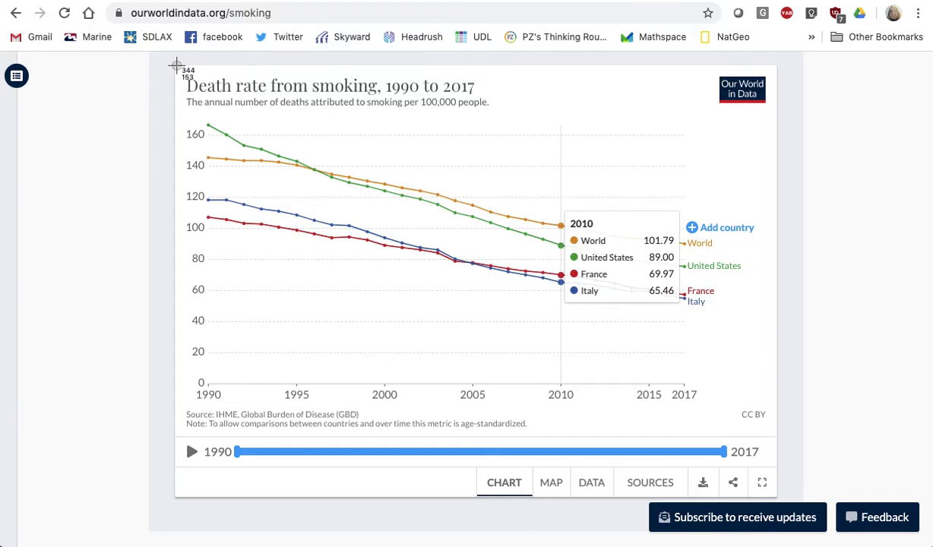
pyautogui.moveTo(177, 67); pyautogui.dragTo(762, 393)
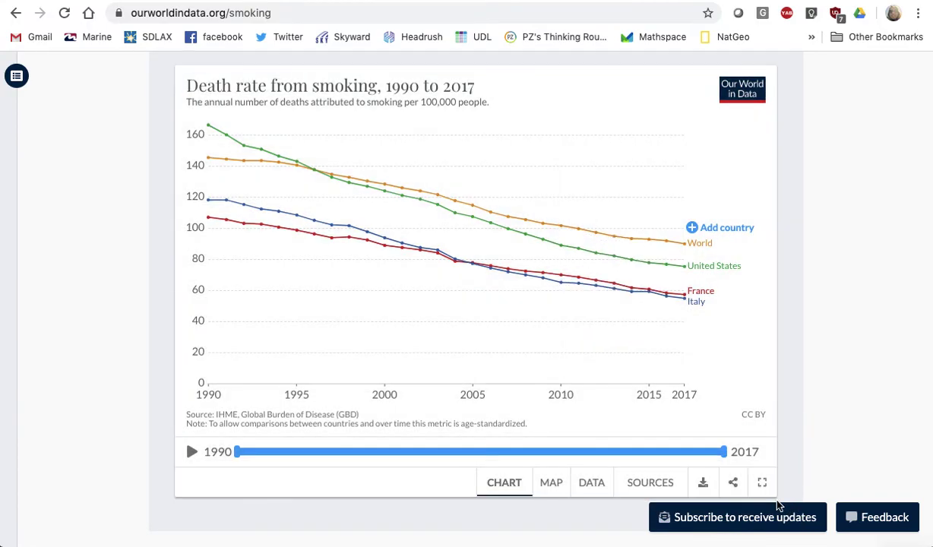